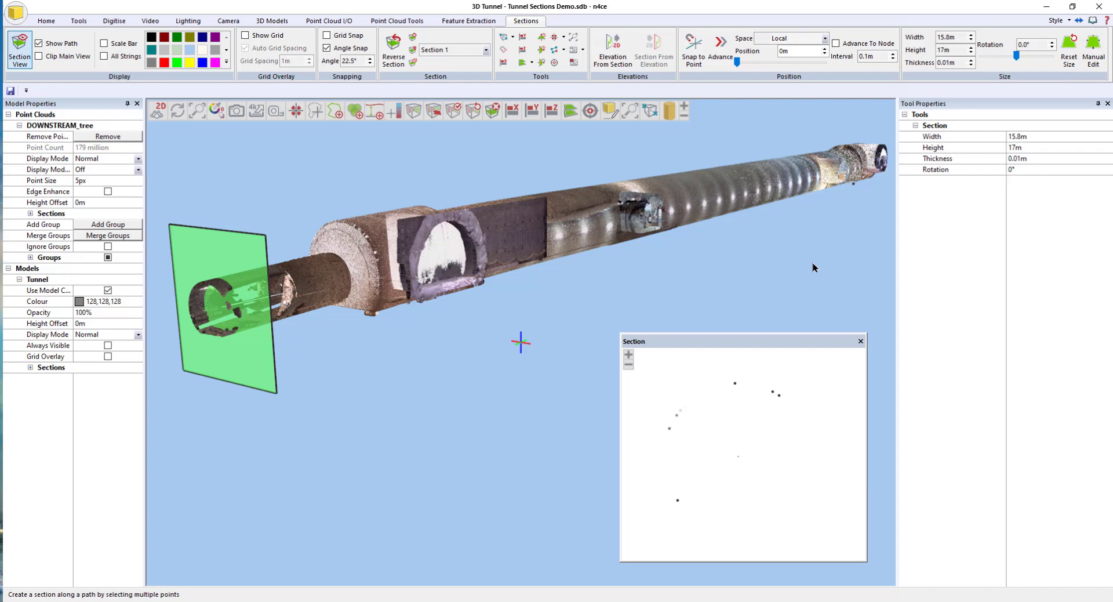
- Set Multiple Sections for the entire tunnel at a 5 m interval, 0.05 m de-densify grid, codes BL and SL
{"action": "left_click", "coordinate": [506, 37]}
{"action": "left_click", "coordinate": [534, 63]}
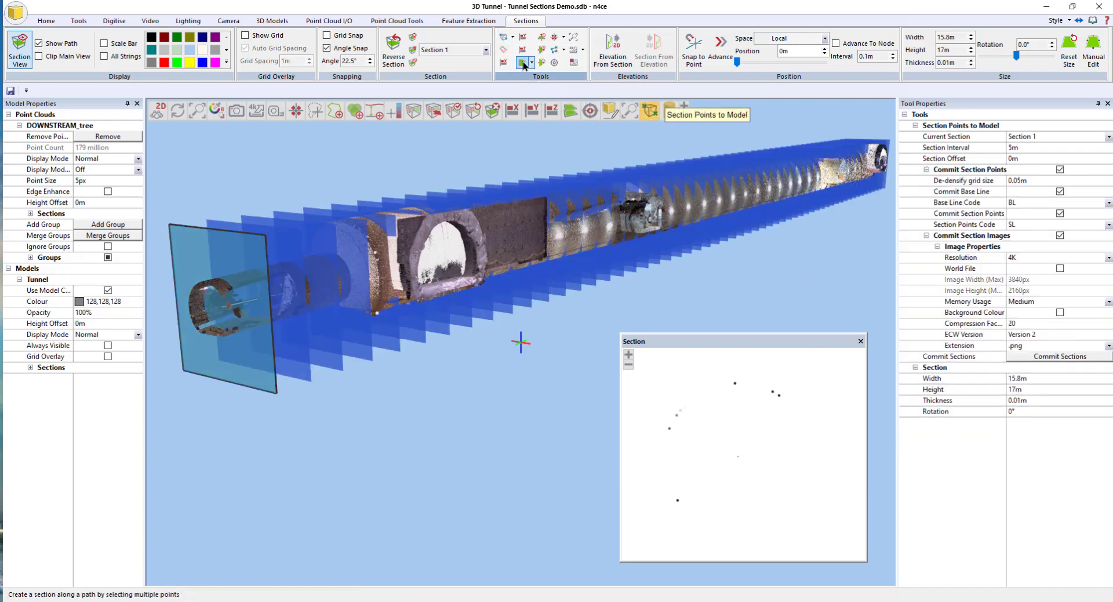
{"action": "left_click", "coordinate": [1029, 150]}
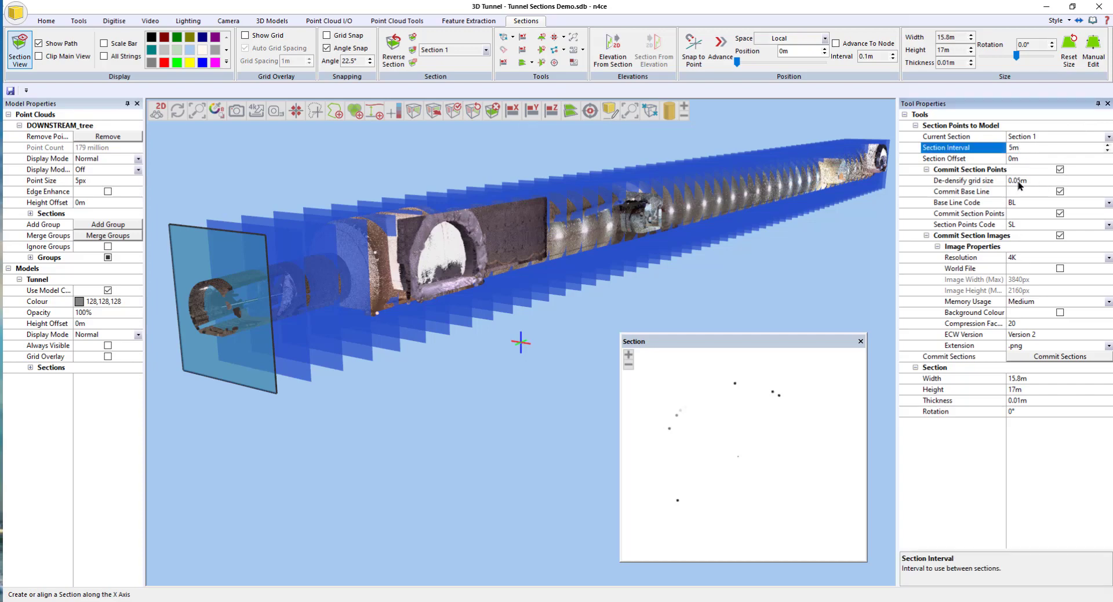
{"action": "left_click", "coordinate": [1038, 180]}
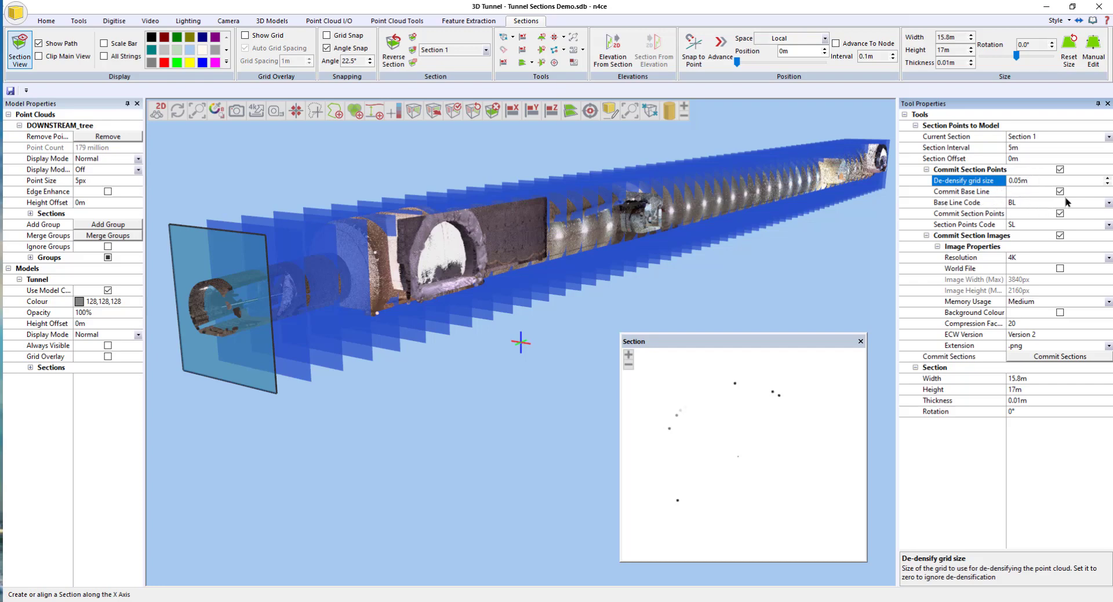
{"action": "left_click", "coordinate": [1022, 203]}
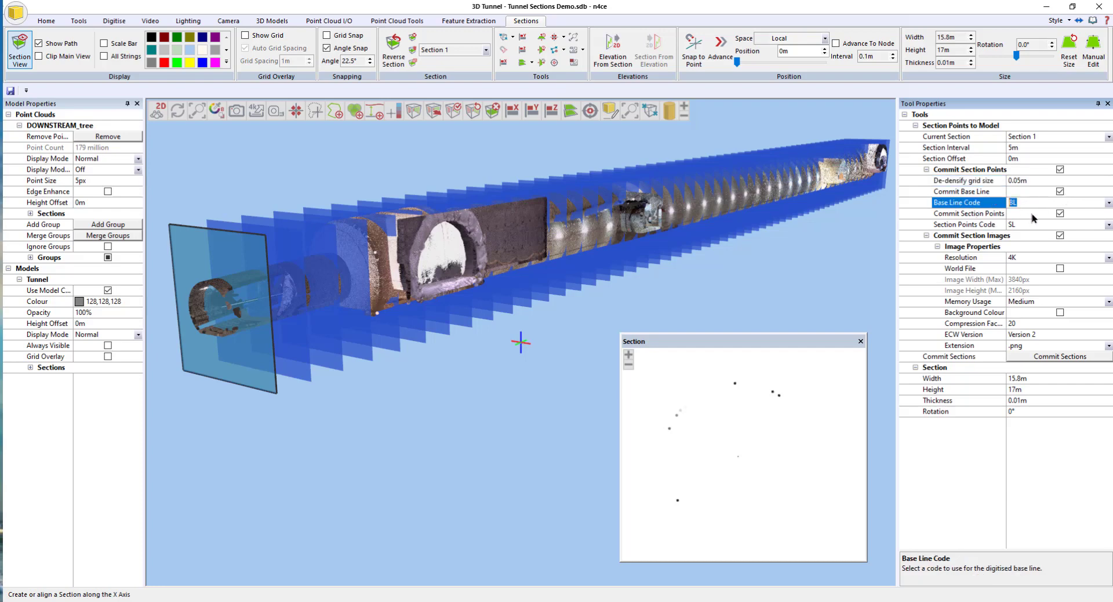
{"action": "left_click", "coordinate": [1028, 224]}
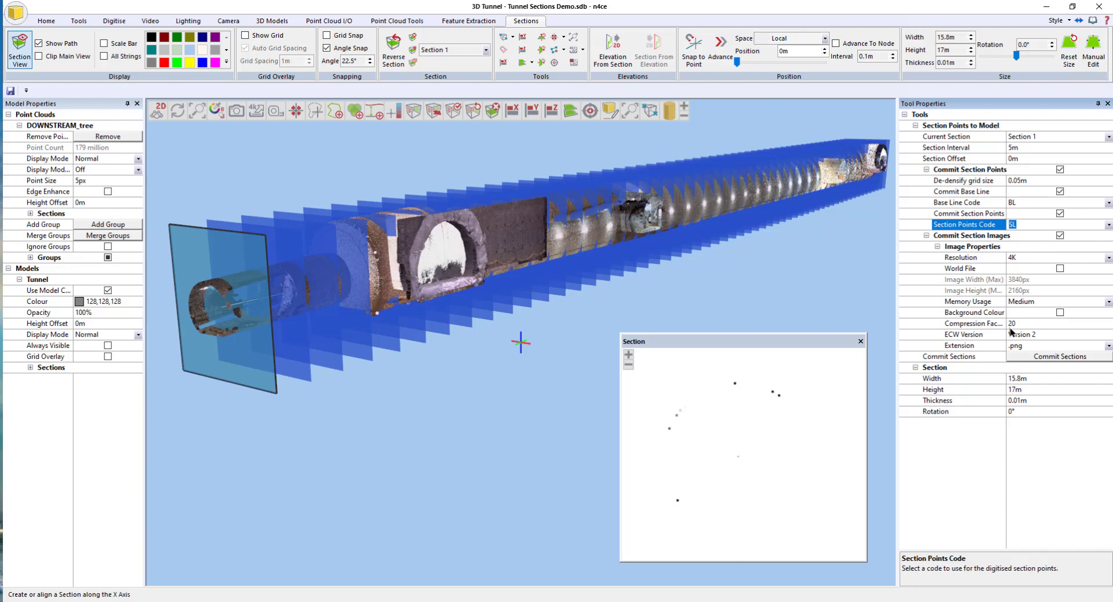
- Commit all sections and export their section images into the Sections folder
{"action": "left_click", "coordinate": [1058, 356]}
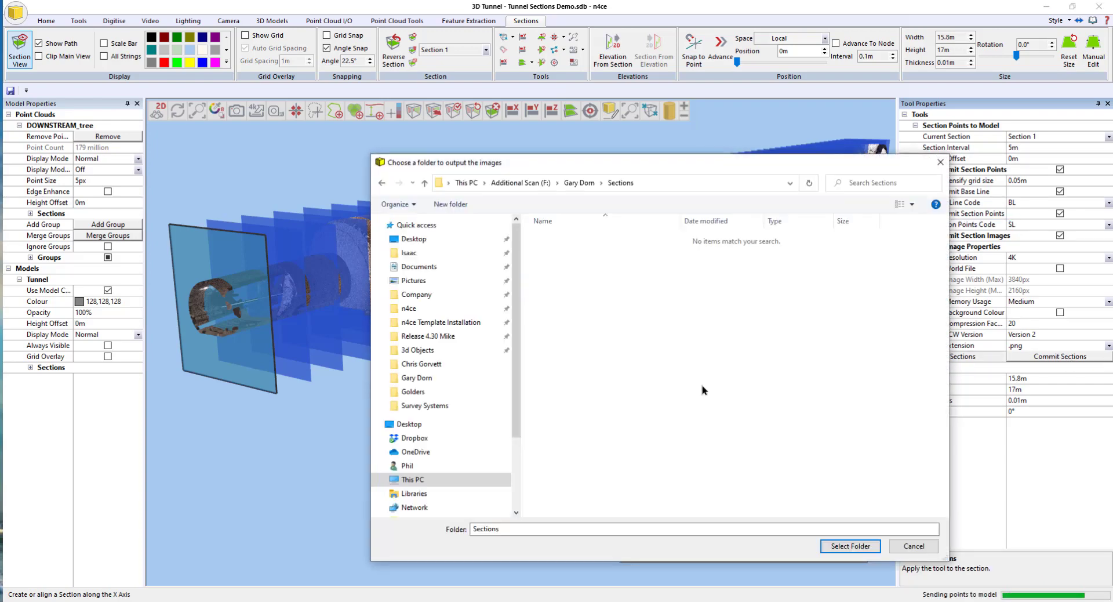
{"action": "left_click", "coordinate": [837, 548]}
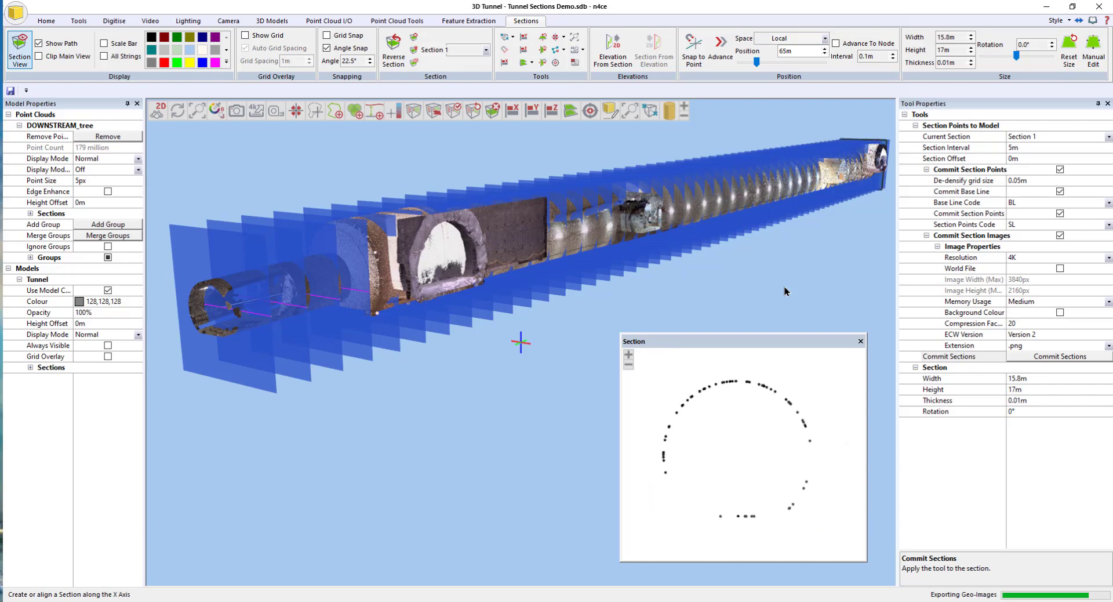
- Close the export result, redraw the 2D tunnel model and bring up Tunnel Section Extraction
{"action": "left_click", "coordinate": [638, 328]}
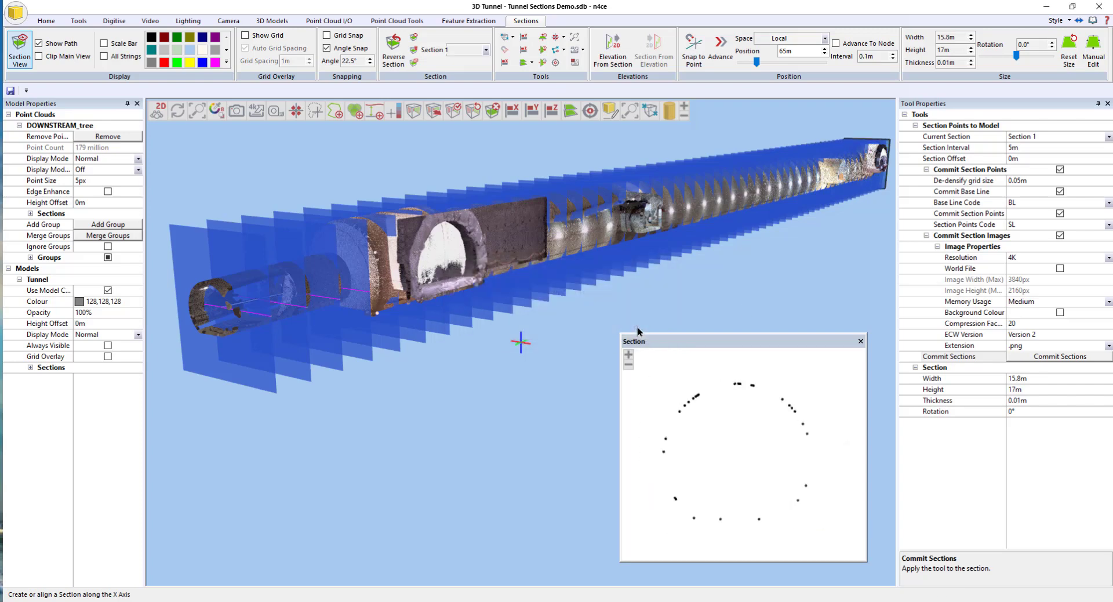
{"action": "left_click", "coordinate": [1099, 7]}
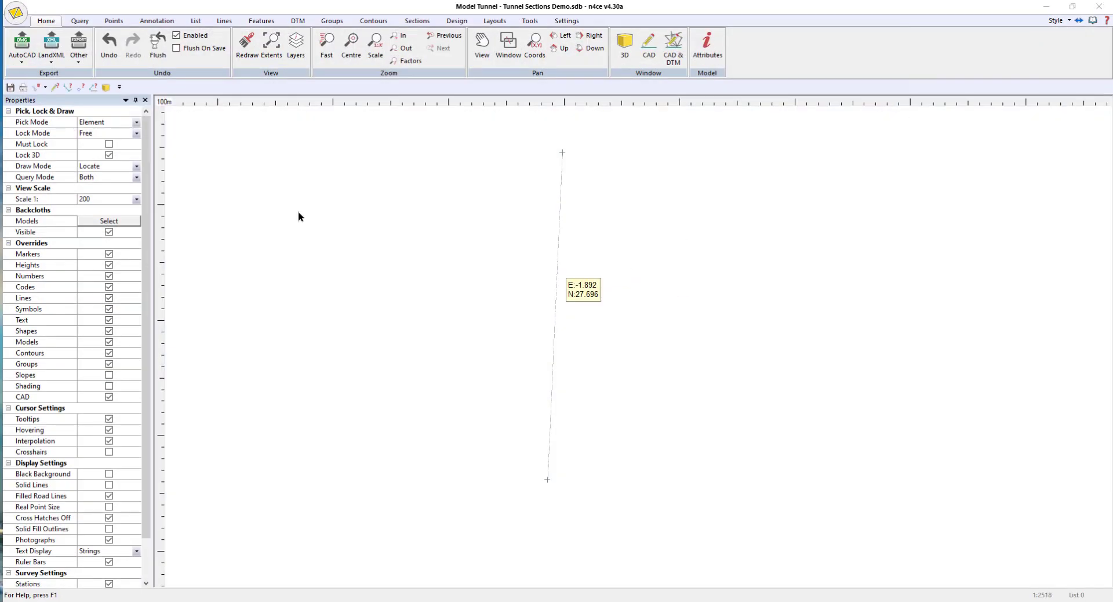
{"action": "left_click", "coordinate": [246, 44]}
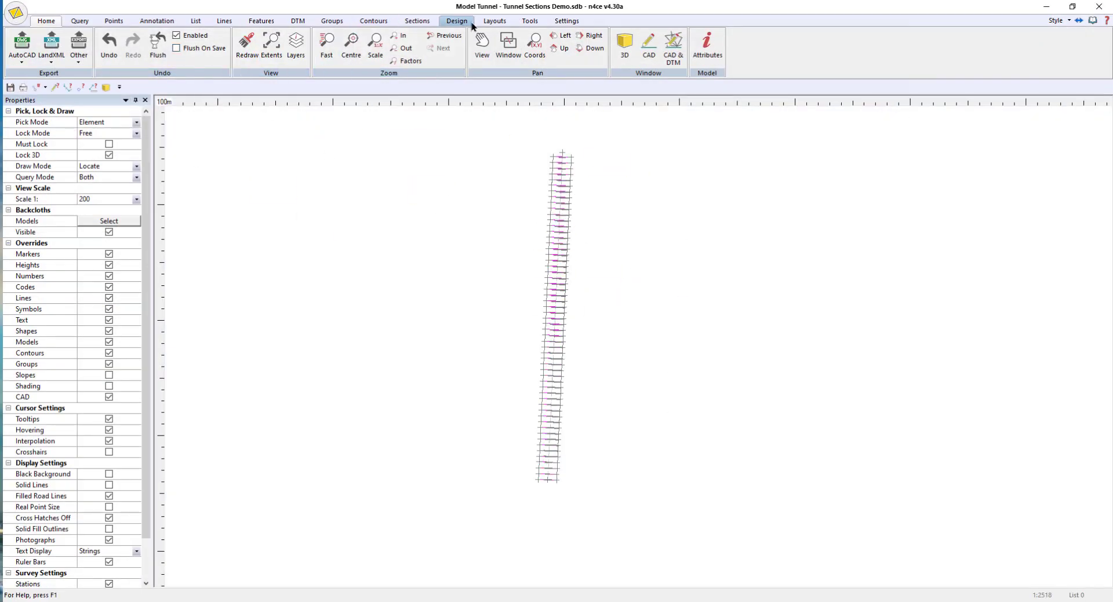
{"action": "left_click", "coordinate": [418, 22]}
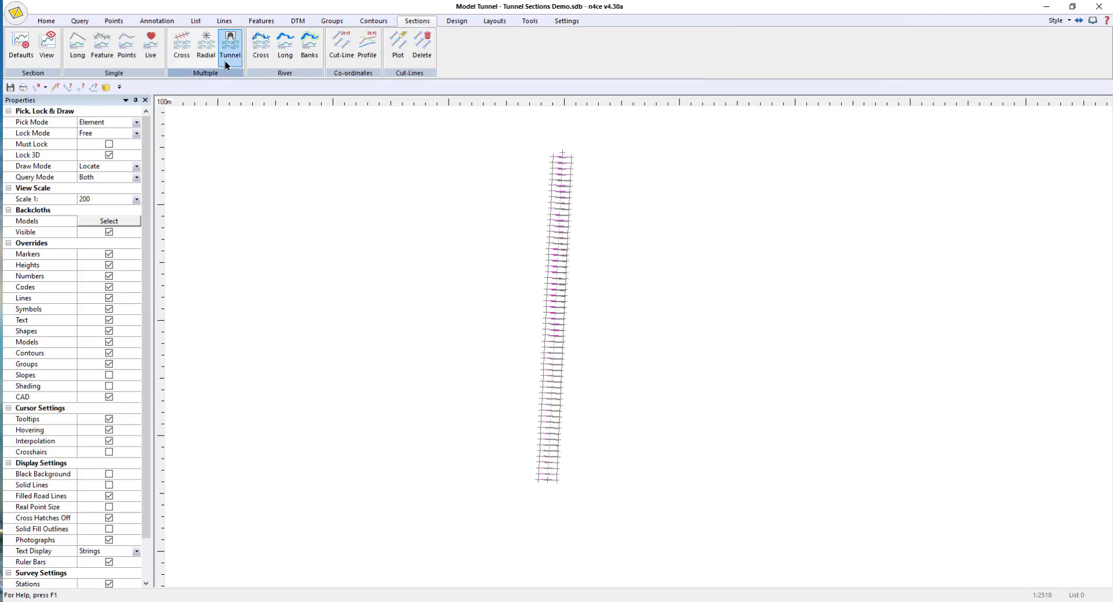
{"action": "left_click", "coordinate": [226, 58]}
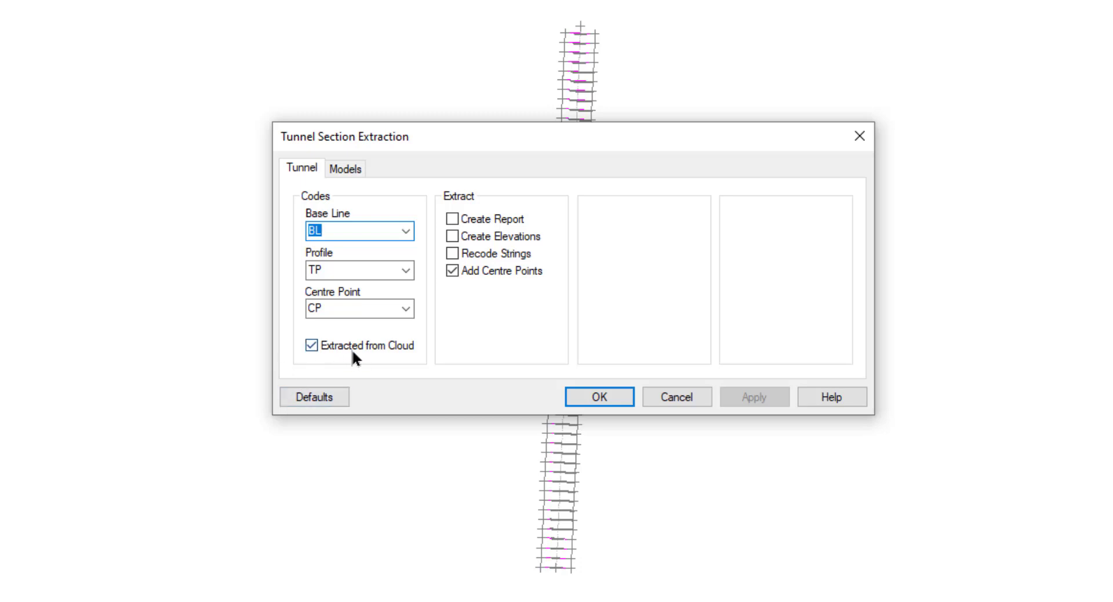
- Extract the tunnel sections from the cloud with codes BL, TP and CP, keeping the default order
{"action": "left_click", "coordinate": [322, 346]}
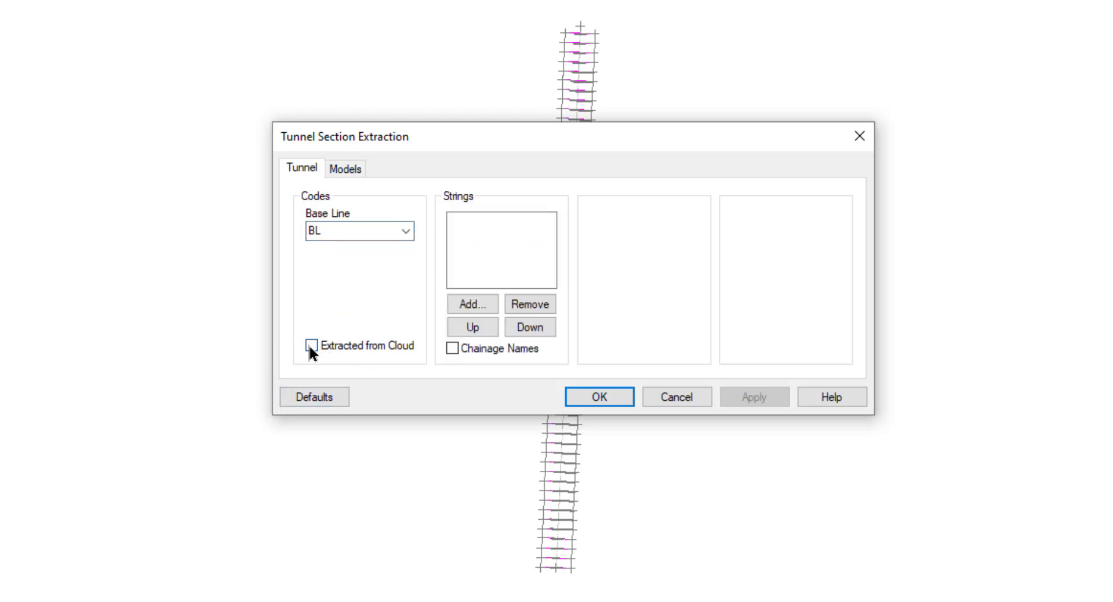
{"action": "left_click", "coordinate": [312, 346]}
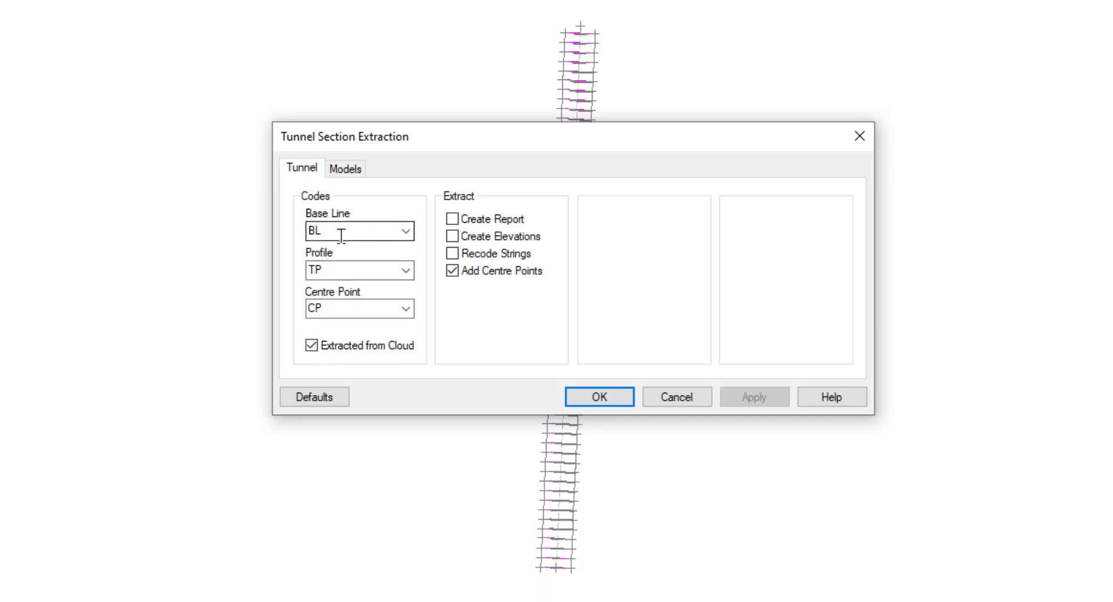
{"action": "left_click", "coordinate": [342, 270]}
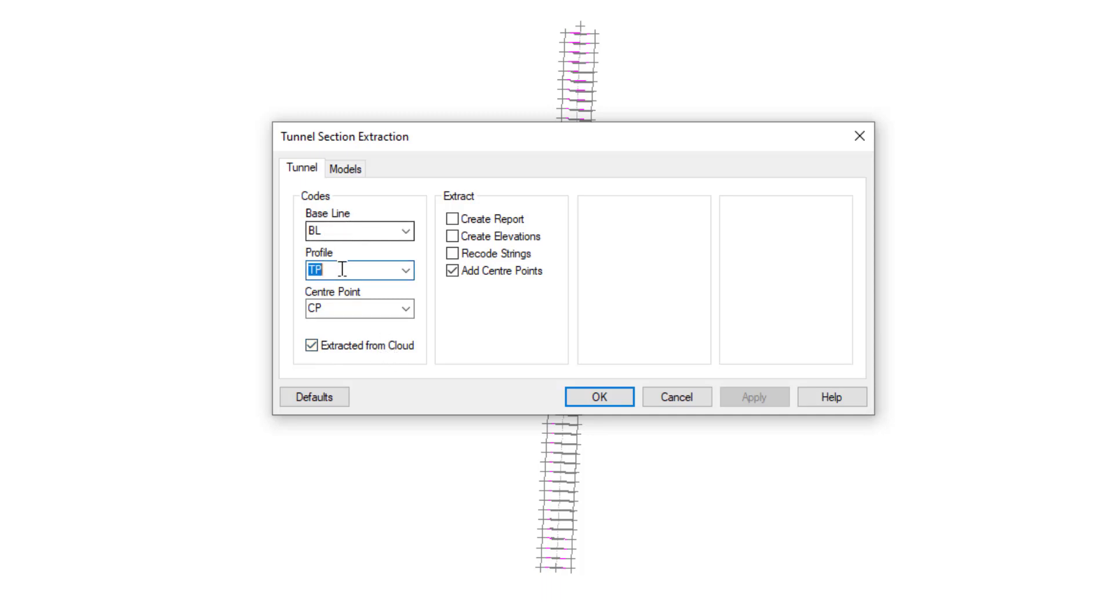
{"action": "left_click", "coordinate": [359, 308]}
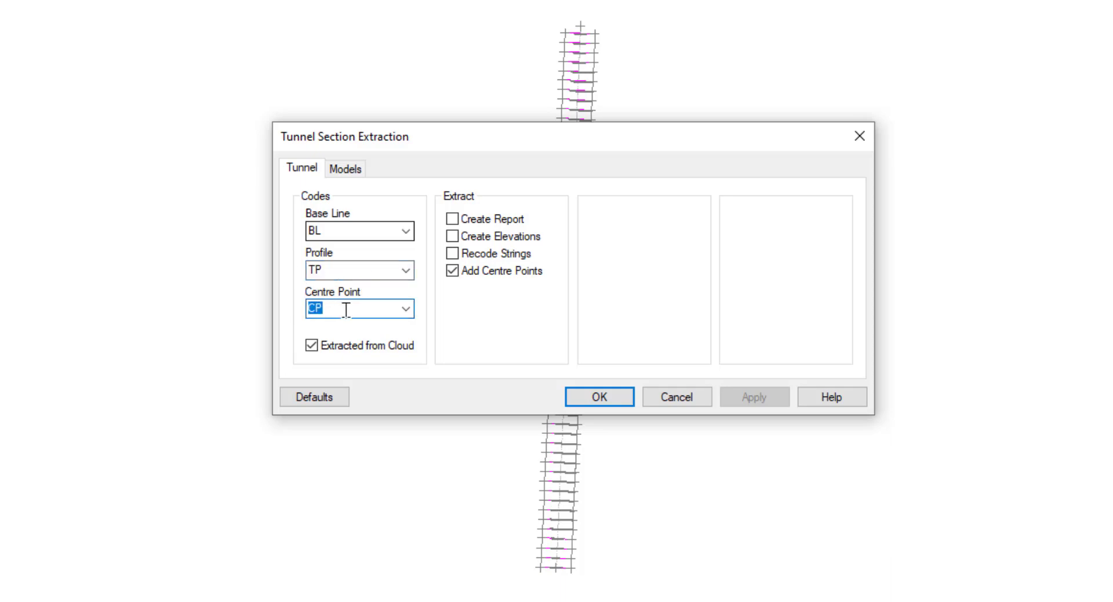
{"action": "left_click", "coordinate": [346, 309]}
{"action": "left_click", "coordinate": [599, 395]}
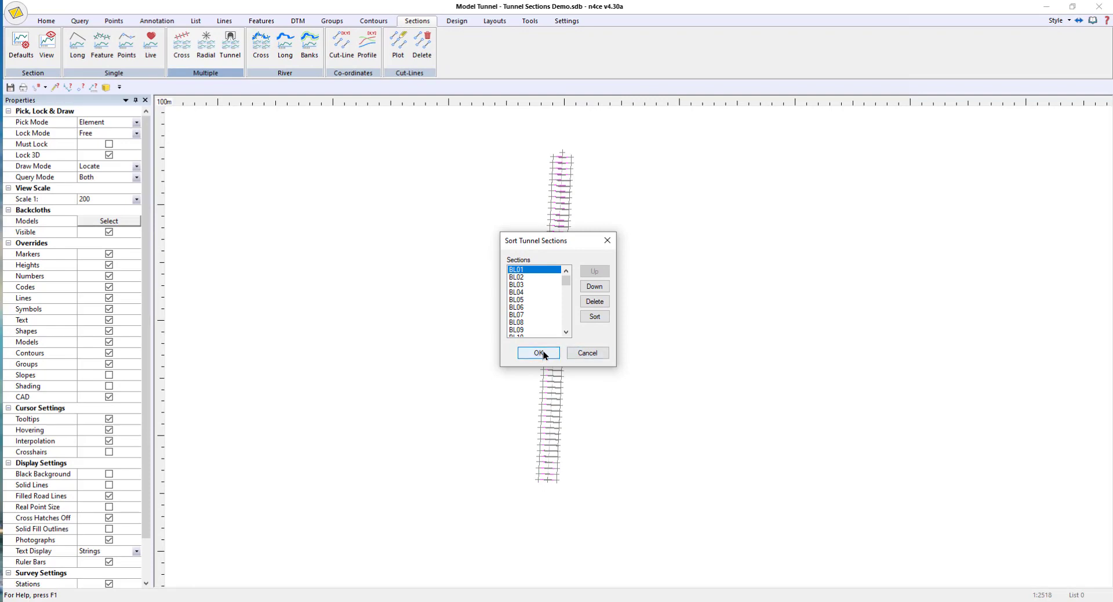
{"action": "left_click", "coordinate": [540, 353]}
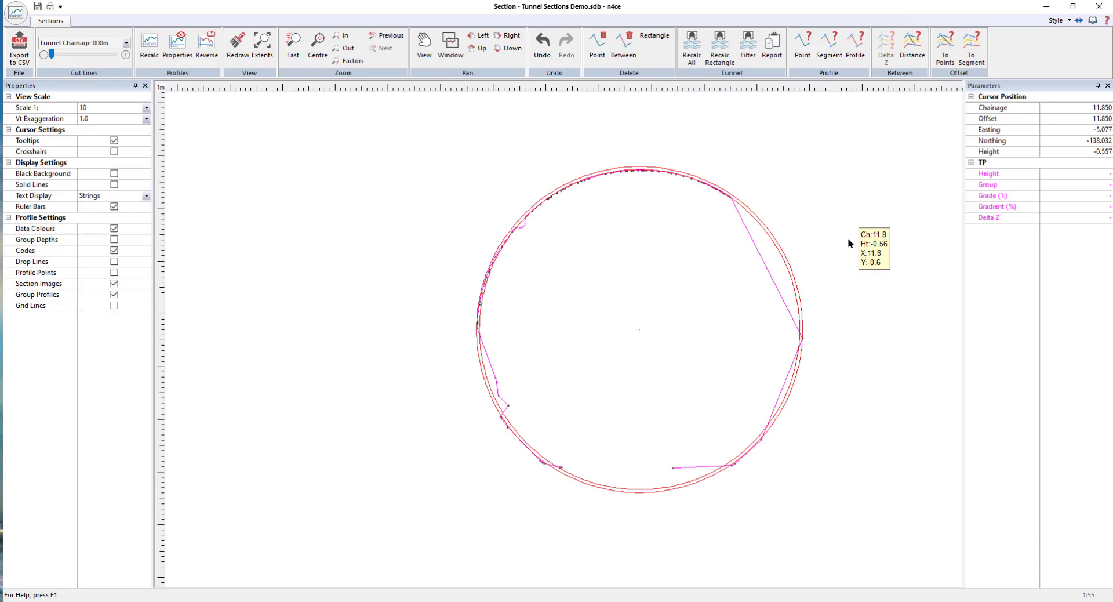
- Step through the sections from chainage 005m to the 050m section
{"action": "left_click", "coordinate": [125, 55]}
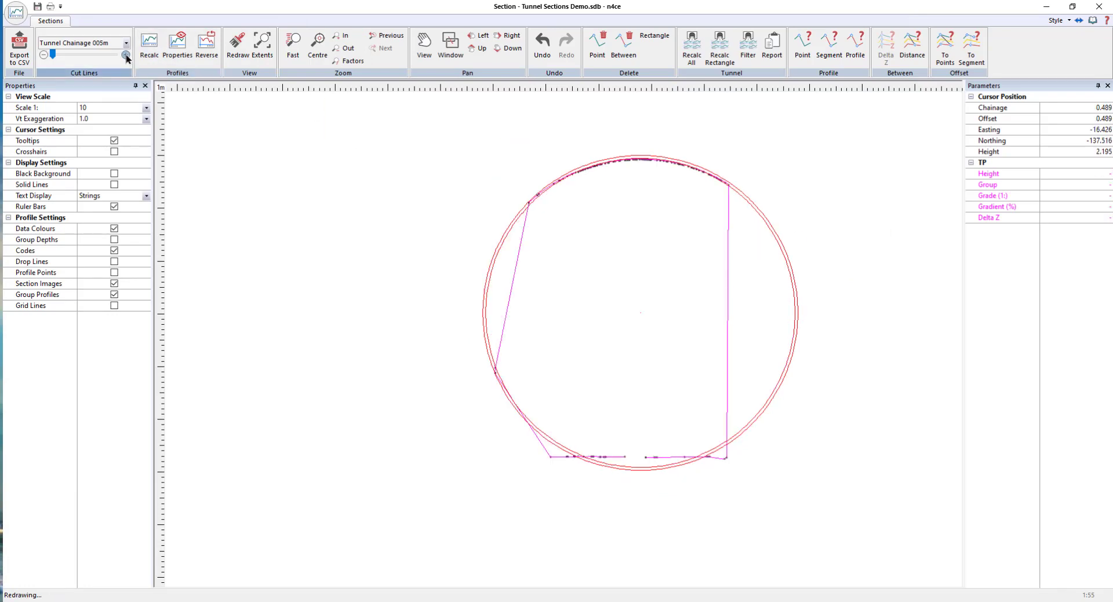
{"action": "left_click", "coordinate": [126, 54]}
{"action": "left_click", "coordinate": [126, 55]}
{"action": "left_click", "coordinate": [125, 55]}
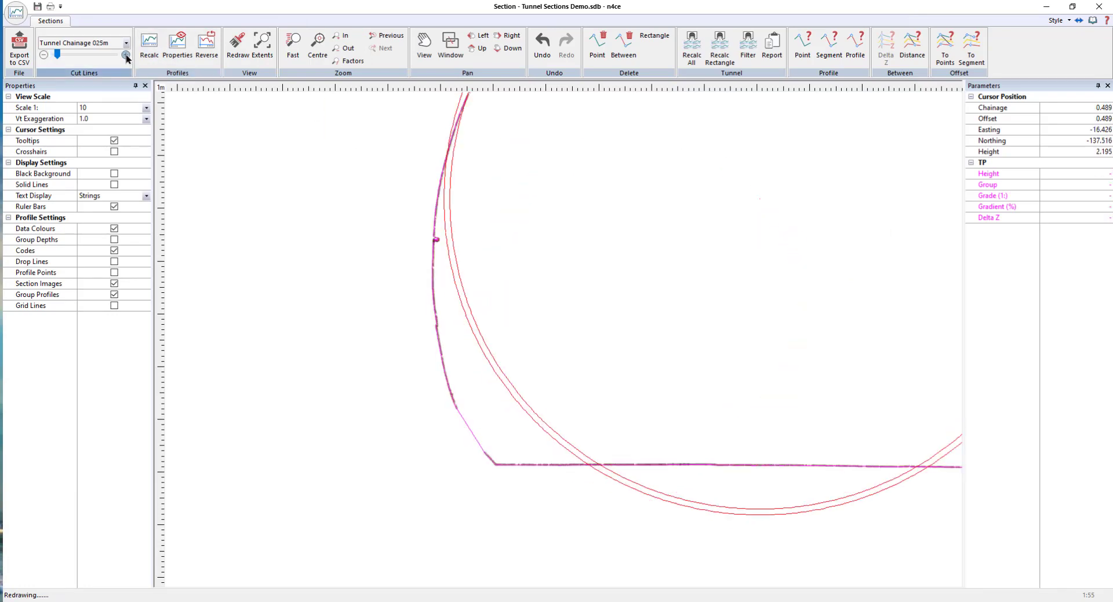
{"action": "left_click", "coordinate": [125, 54]}
{"action": "scroll", "coordinate": [415, 267], "scroll_direction": "down", "scroll_amount": 3}
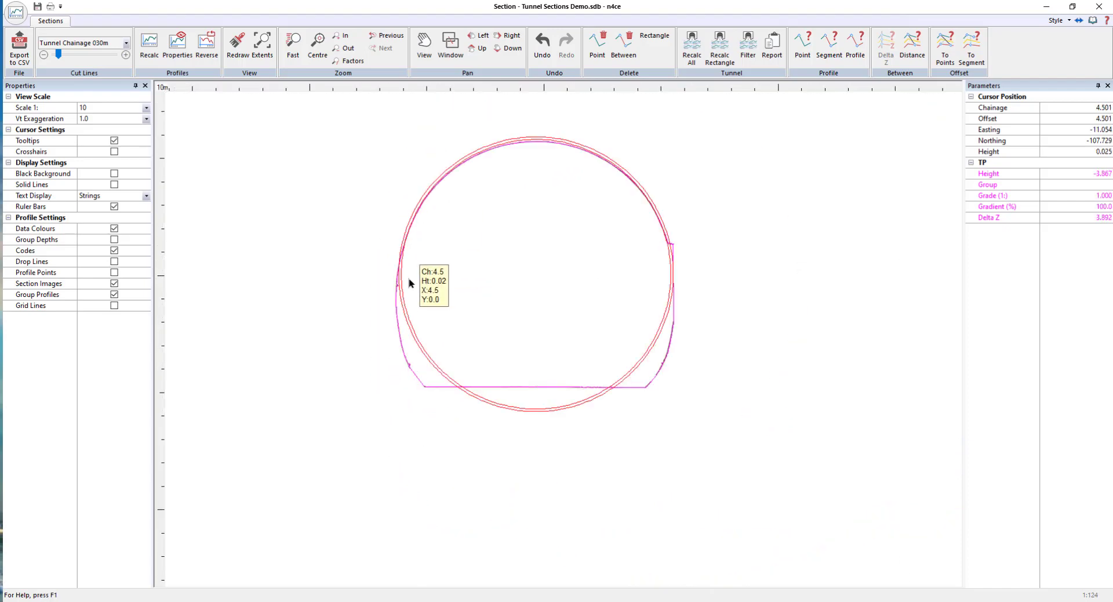
{"action": "scroll", "coordinate": [410, 281], "scroll_direction": "up", "scroll_amount": 3}
{"action": "scroll", "coordinate": [638, 232], "scroll_direction": "down", "scroll_amount": 3}
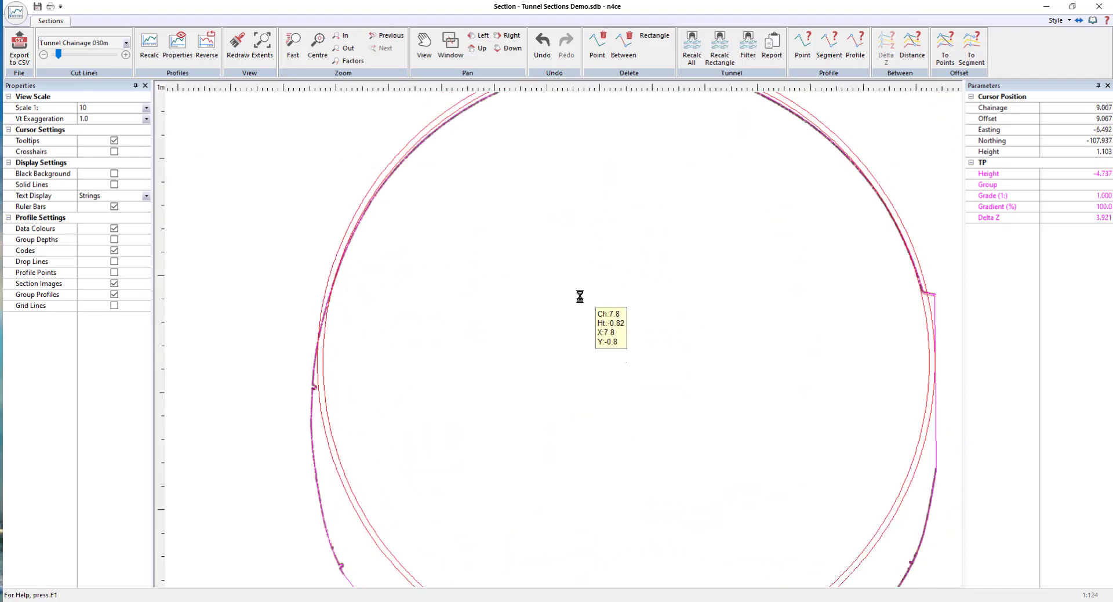
{"action": "left_click", "coordinate": [126, 54]}
{"action": "left_click", "coordinate": [125, 54]}
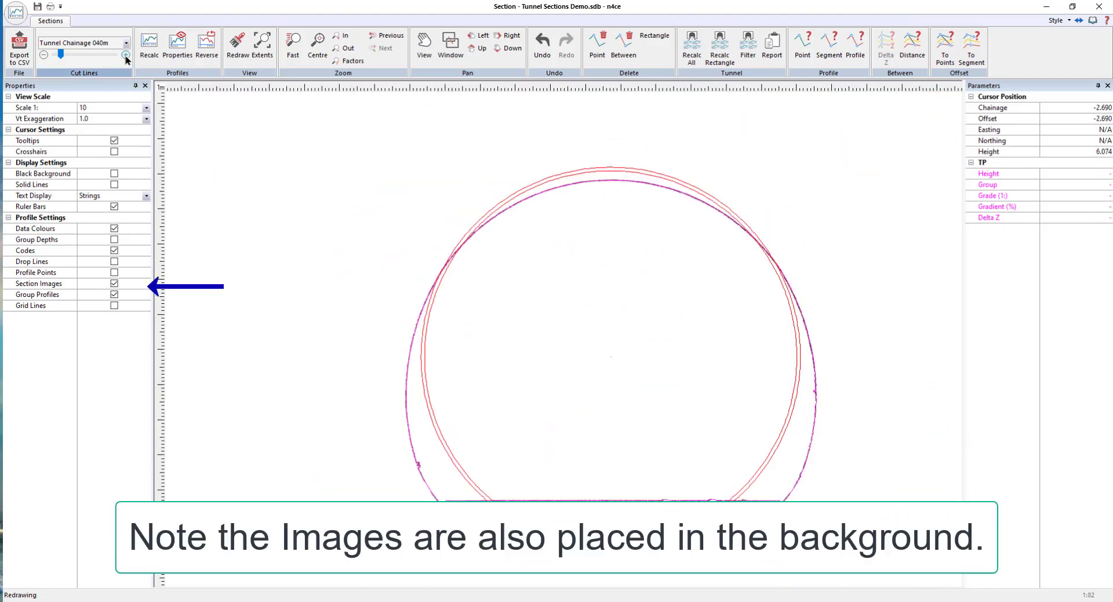
{"action": "left_click", "coordinate": [125, 55]}
{"action": "left_click", "coordinate": [126, 54]}
{"action": "scroll", "coordinate": [777, 278], "scroll_direction": "up", "scroll_amount": 3}
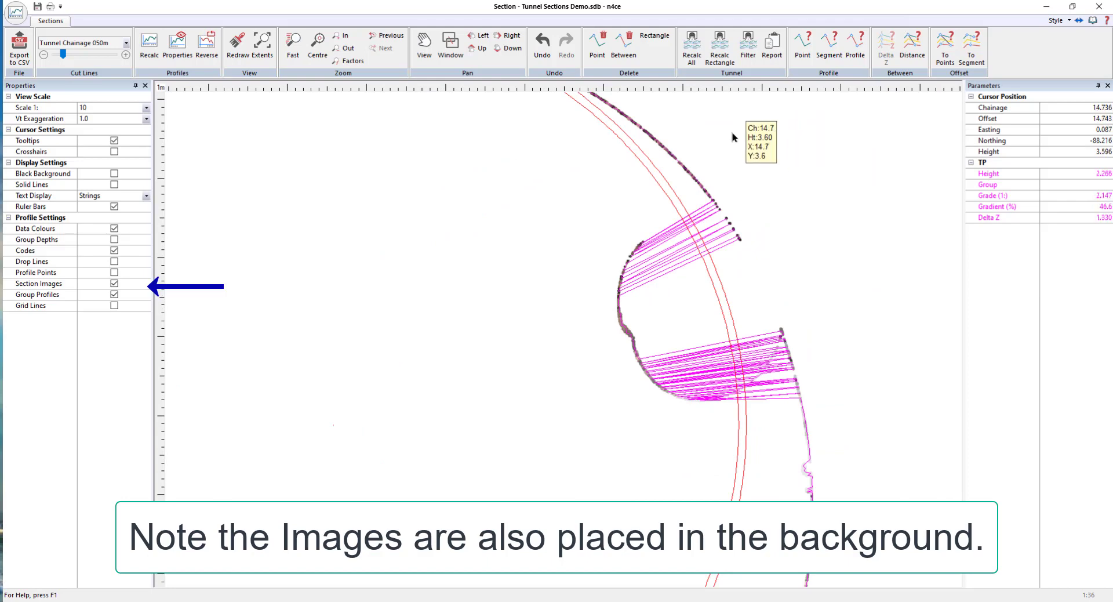
- Remove the stray green profile lines outside the tunnel walls with two rectangle deletions
{"action": "left_click", "coordinate": [651, 40]}
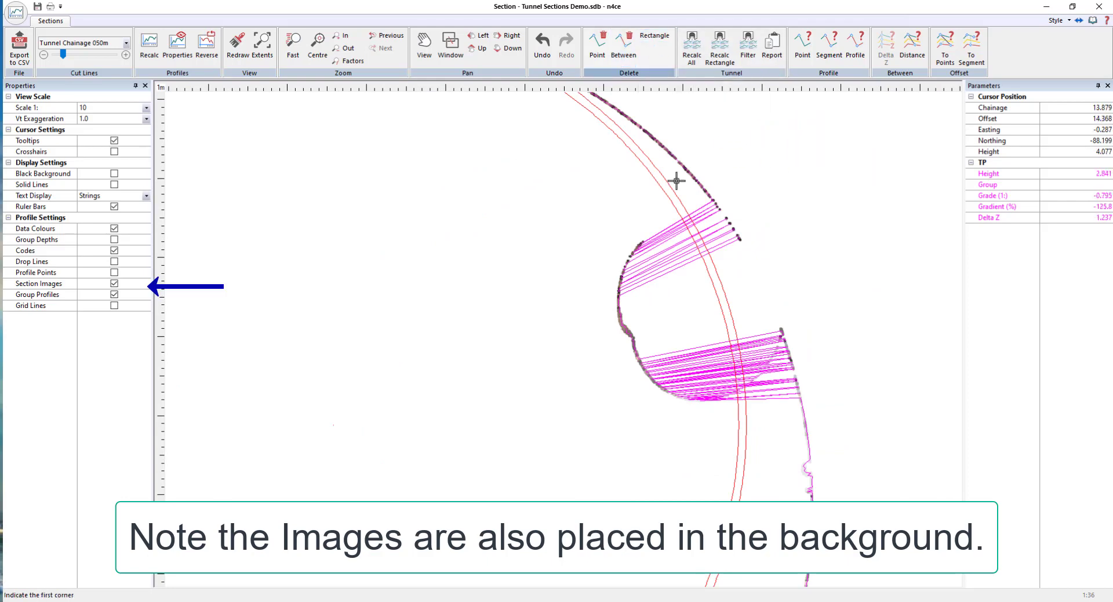
{"action": "left_click", "coordinate": [592, 219]}
{"action": "left_click", "coordinate": [727, 446]}
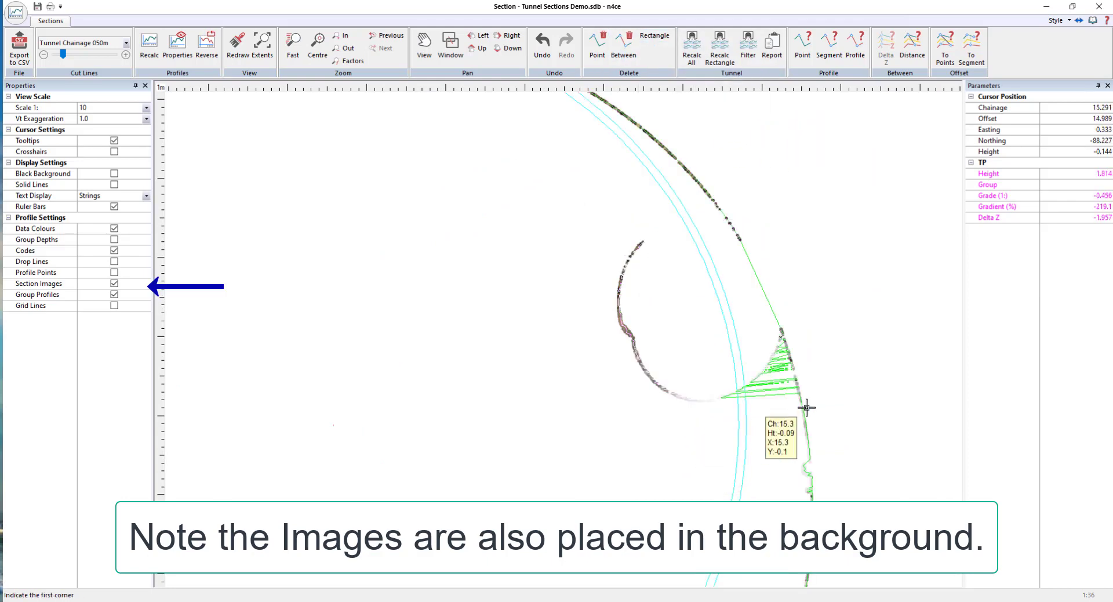
{"action": "left_click", "coordinate": [712, 316]}
{"action": "left_click", "coordinate": [781, 421]}
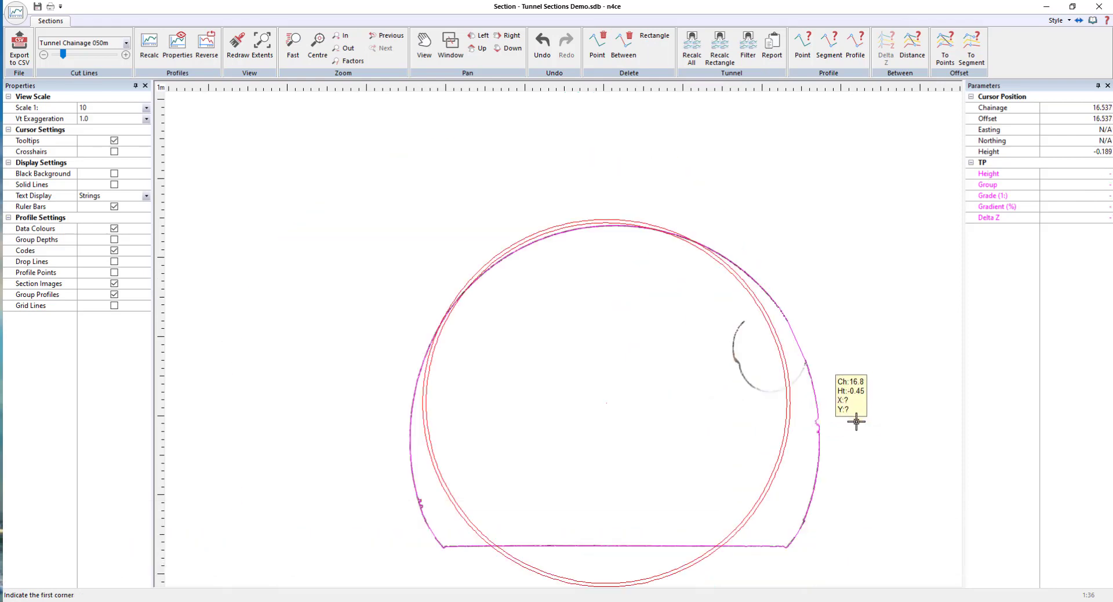
{"action": "scroll", "coordinate": [613, 165], "scroll_direction": "up", "scroll_amount": 2}
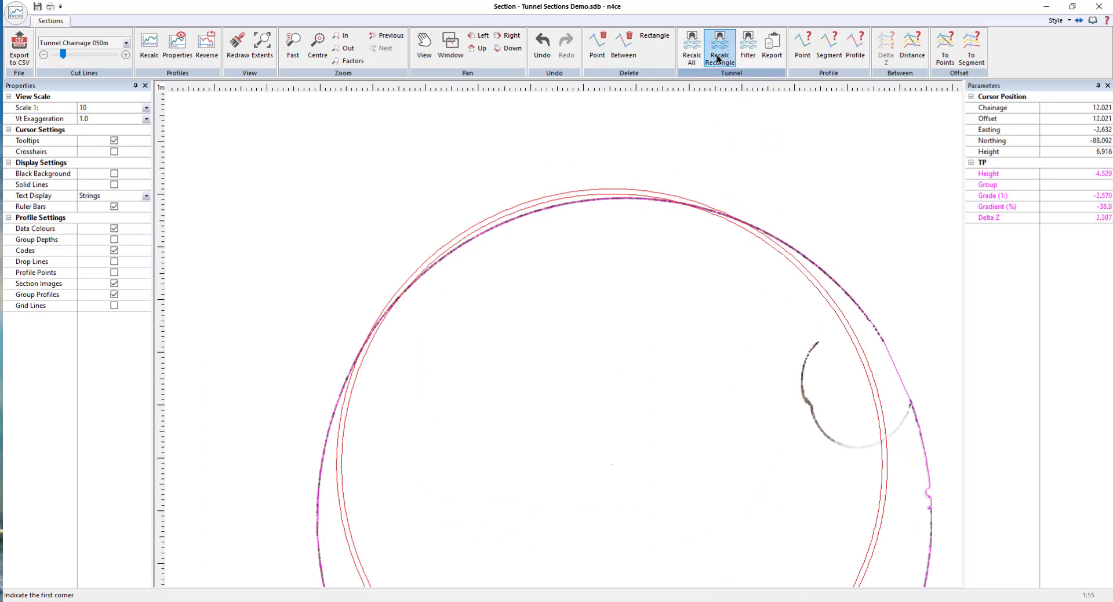
- Recalculate the 050m profile within two rectangular areas, then move to the 055m section
{"action": "left_click_drag", "start_coordinate": [355, 140], "coordinate": [704, 272]}
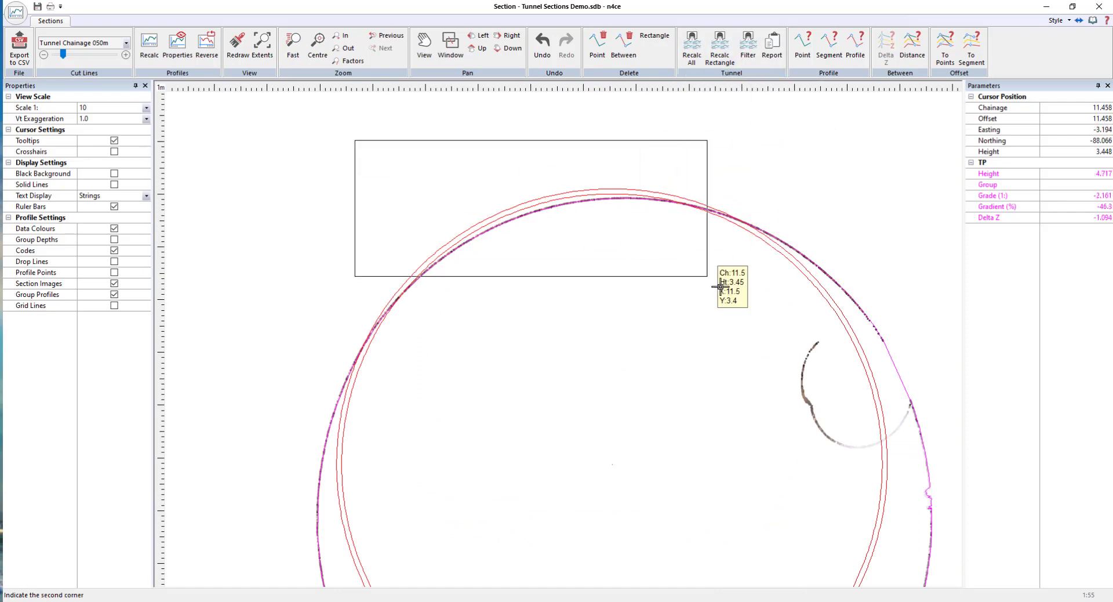
{"action": "left_click", "coordinate": [277, 322]}
{"action": "left_click", "coordinate": [412, 467]}
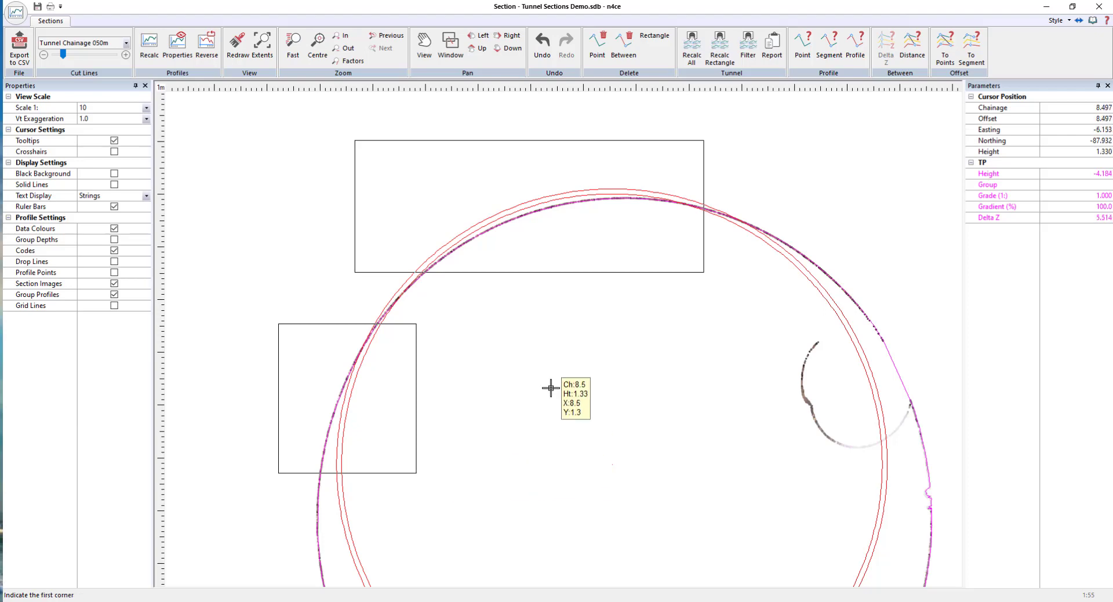
{"action": "scroll", "coordinate": [557, 453], "scroll_direction": "down", "scroll_amount": 3}
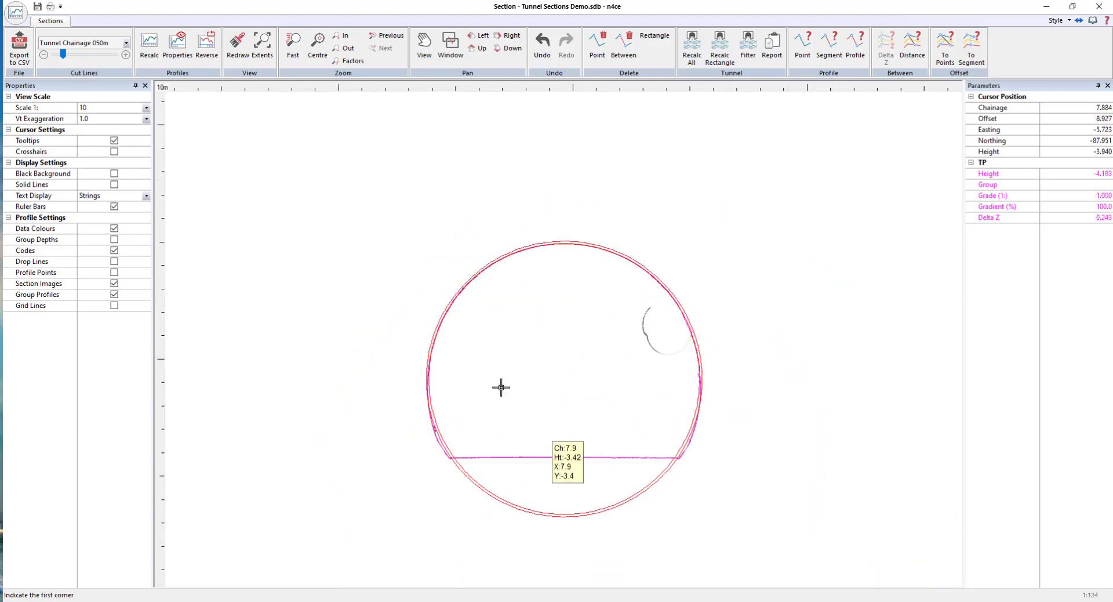
{"action": "left_click", "coordinate": [125, 54]}
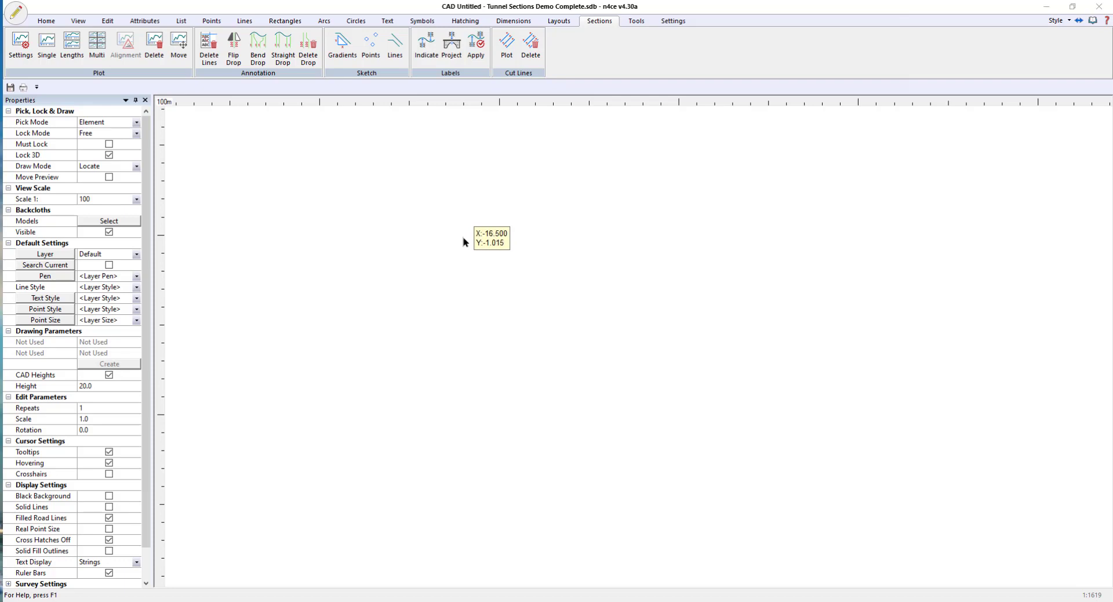
- Select all chainages from the Editied Tunnel Sections set for a multiple section plot
{"action": "left_click", "coordinate": [96, 45]}
{"action": "left_click", "coordinate": [416, 254]}
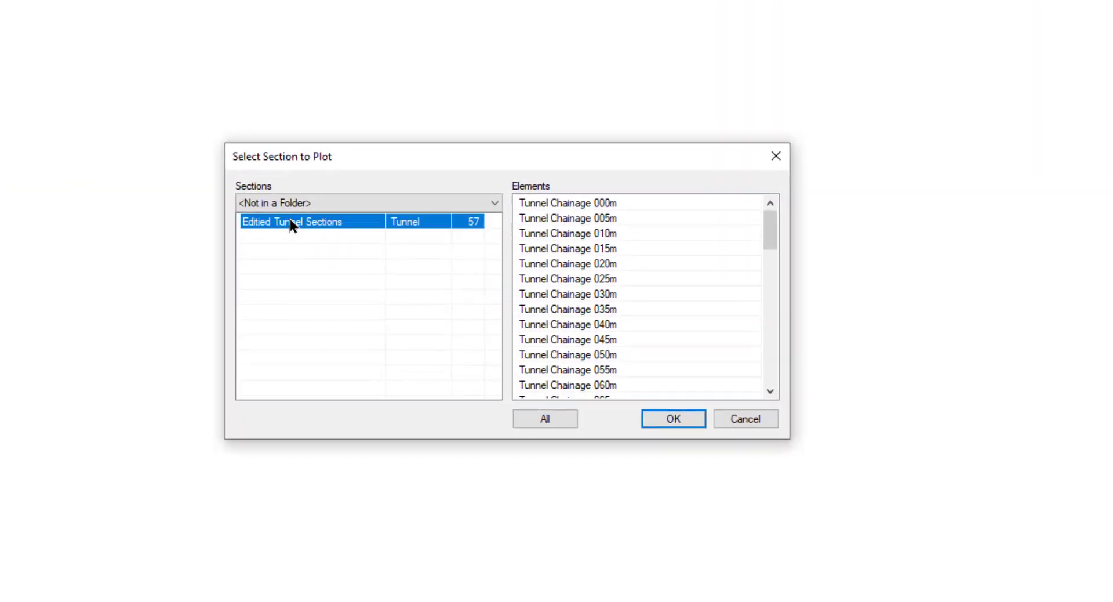
{"action": "left_click", "coordinate": [537, 416]}
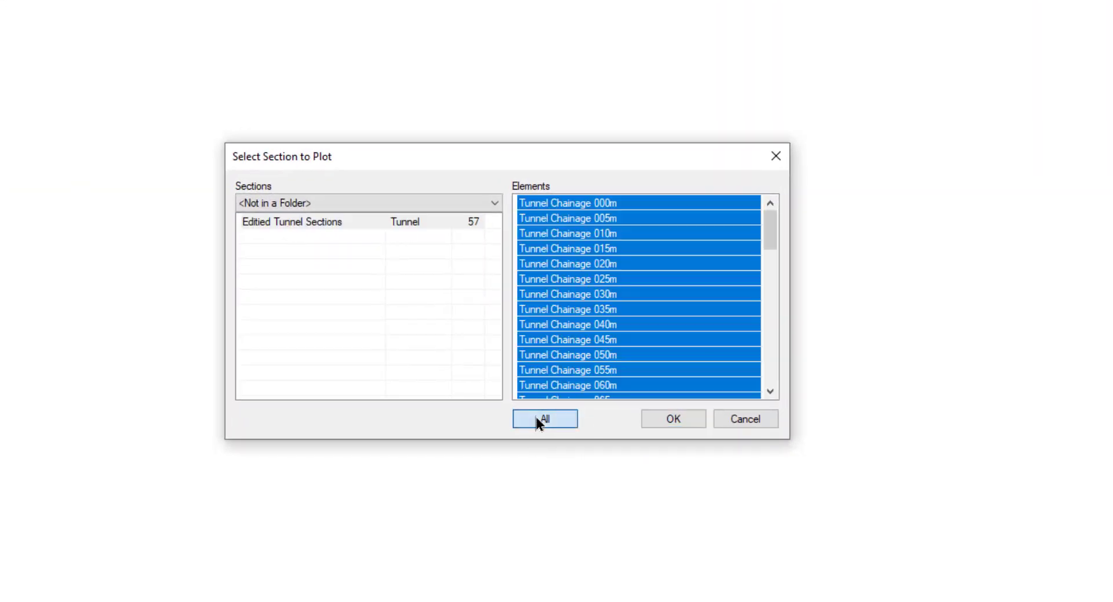
{"action": "left_click", "coordinate": [676, 418]}
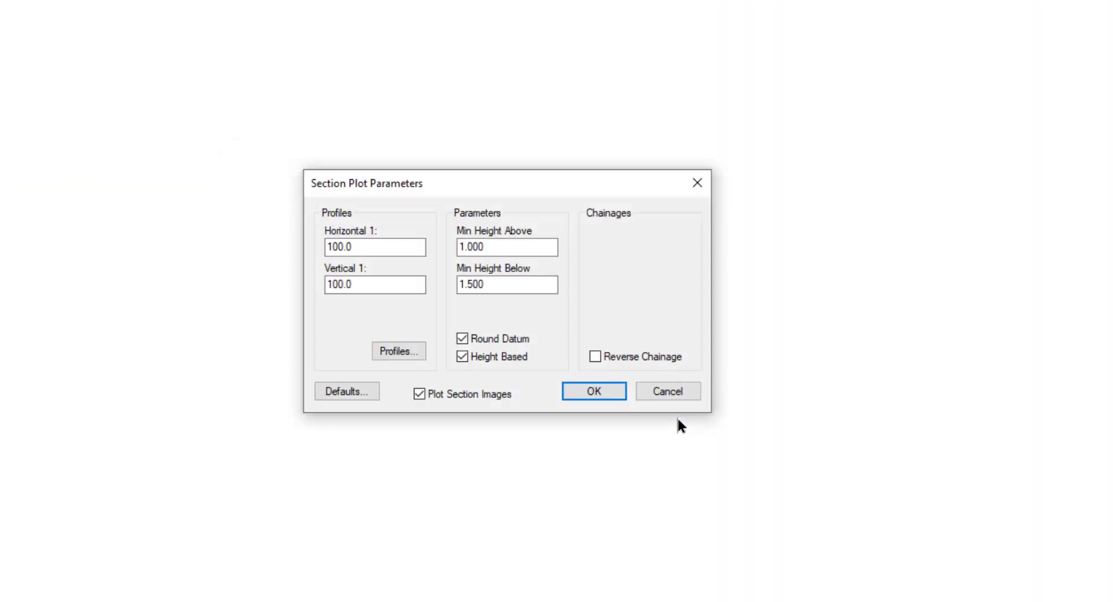
- Accept the section plot parameters at 1:100 horizontal and vertical with Min Height Below 1.500
{"action": "left_click", "coordinate": [360, 249]}
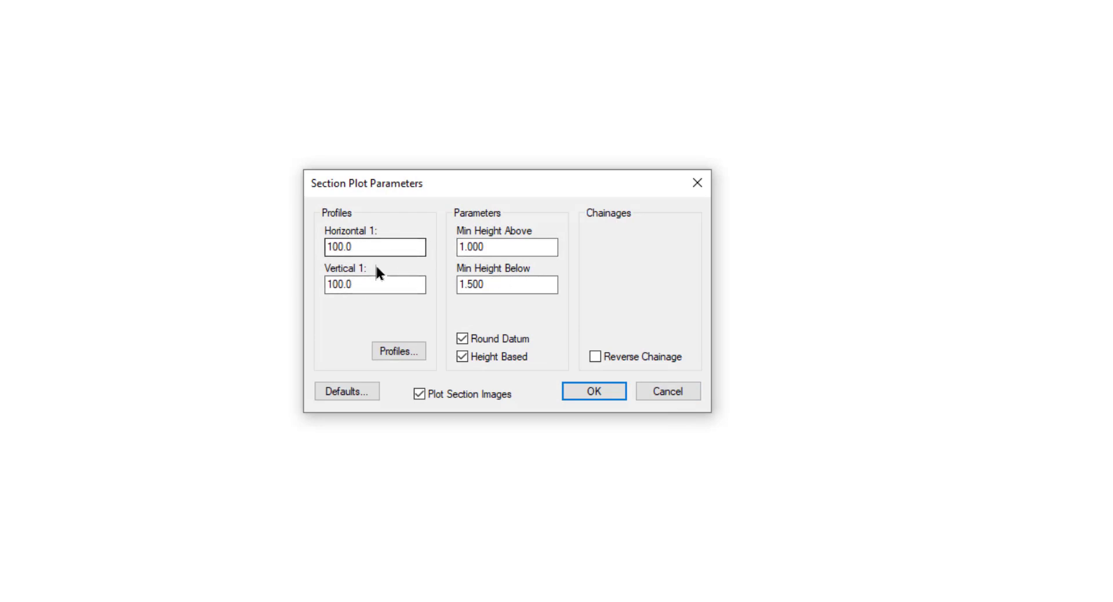
{"action": "left_click", "coordinate": [368, 286]}
{"action": "left_click", "coordinate": [493, 285]}
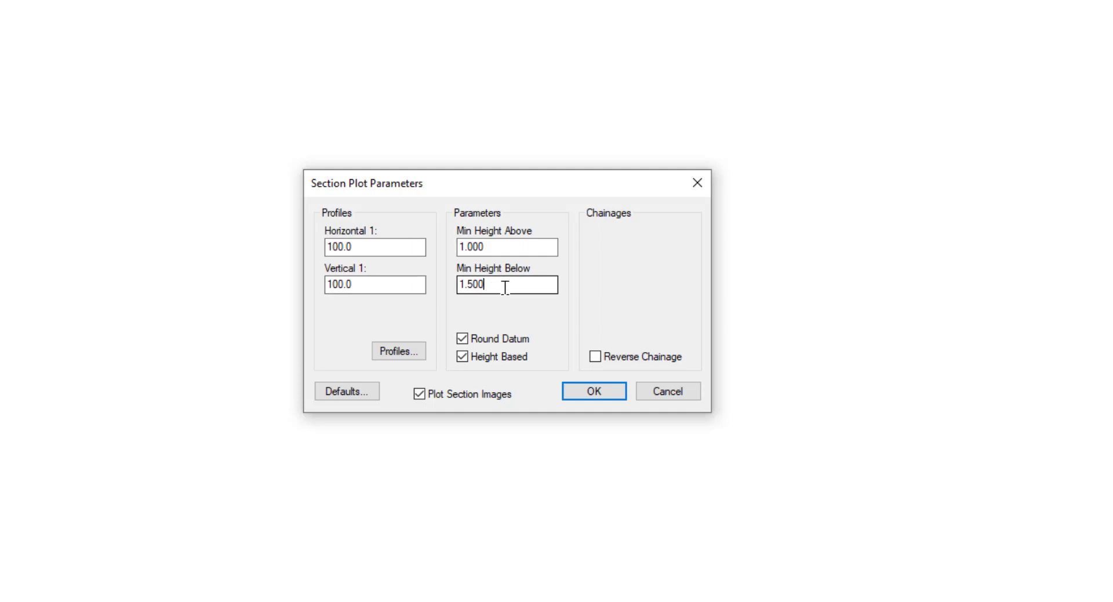
{"action": "left_click_drag", "start_coordinate": [504, 284], "coordinate": [435, 293]}
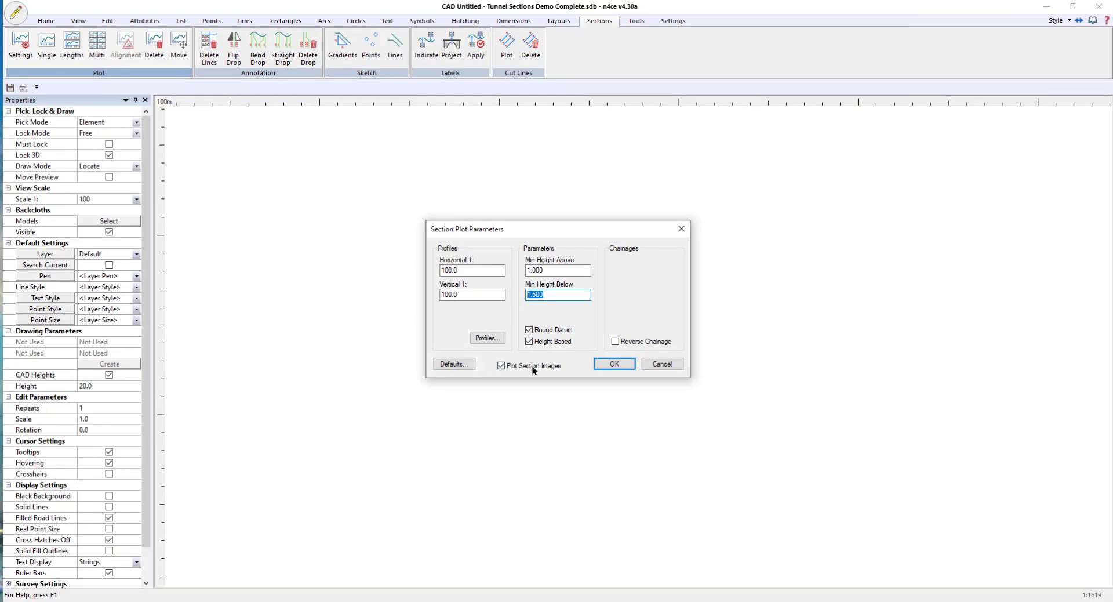
{"action": "left_click", "coordinate": [614, 364]}
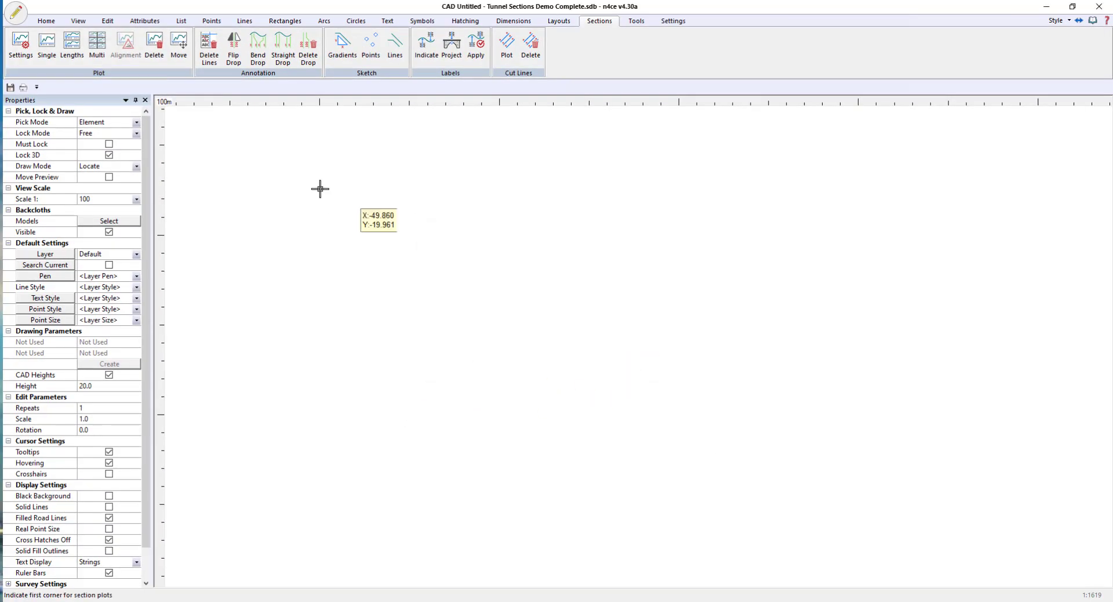
- Mark the plot area's two corners and accept the 11-column by 6-row grid spacing
{"action": "left_click", "coordinate": [220, 126]}
{"action": "left_click", "coordinate": [766, 535]}
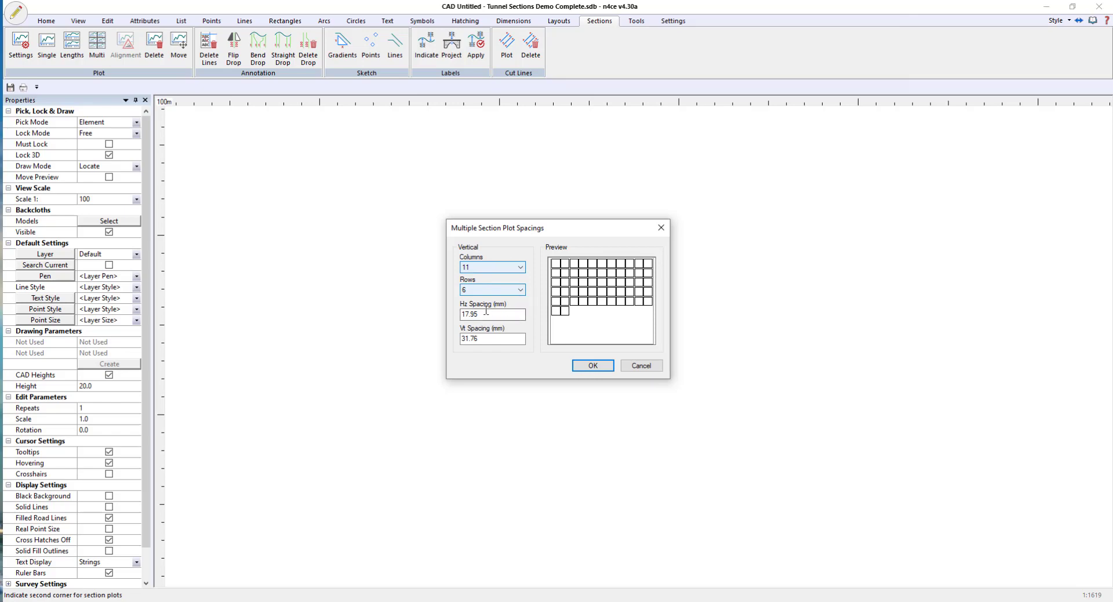
{"action": "left_click", "coordinate": [601, 365]}
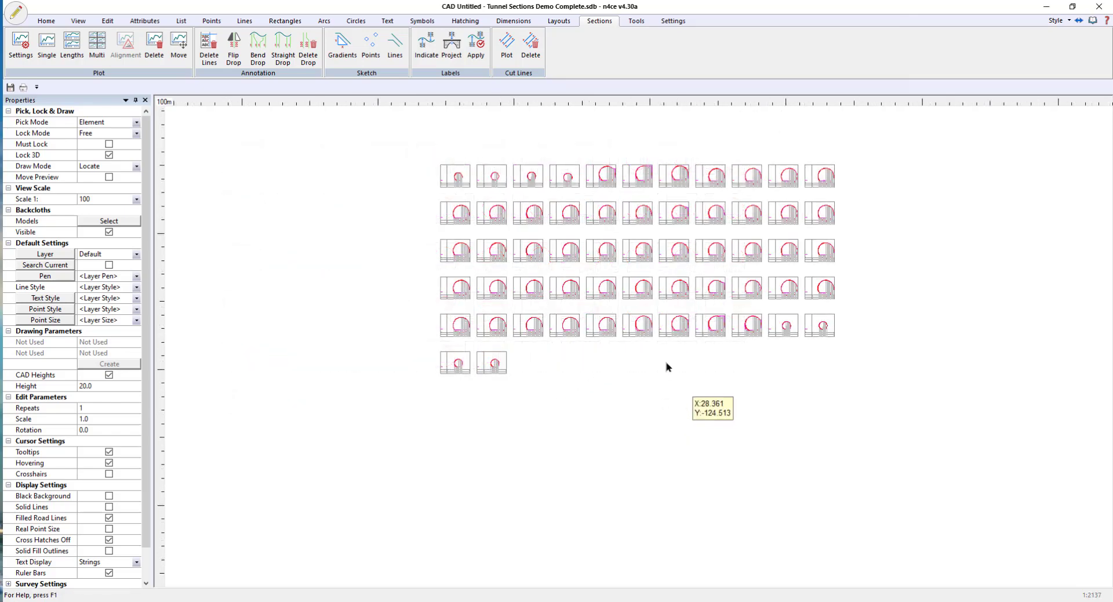
{"action": "scroll", "coordinate": [502, 209], "scroll_direction": "up", "scroll_amount": 8}
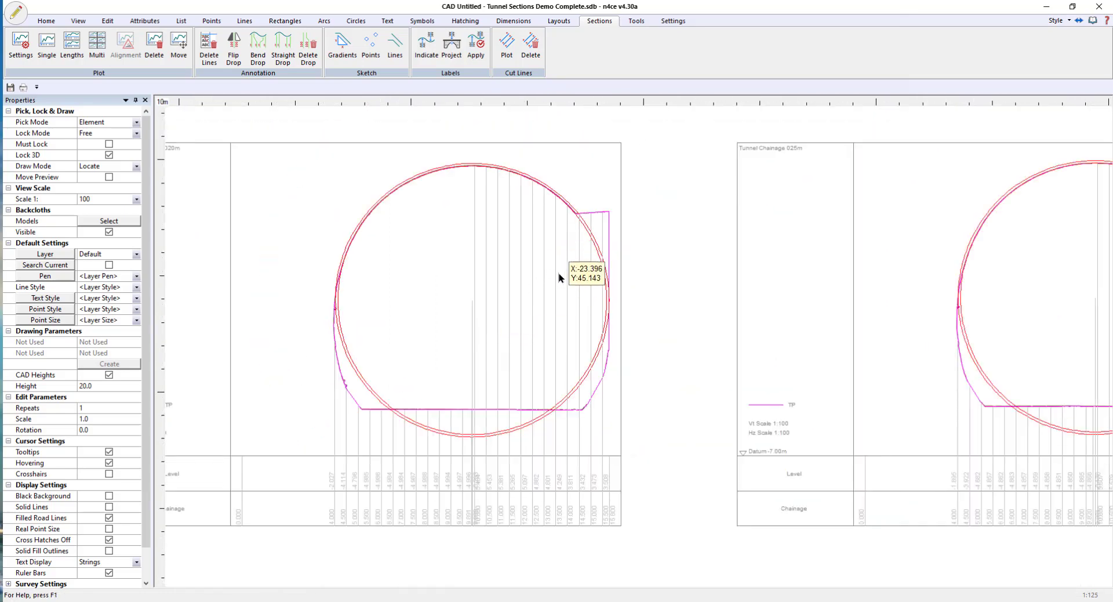
{"action": "scroll", "coordinate": [494, 248], "scroll_direction": "down", "scroll_amount": 1}
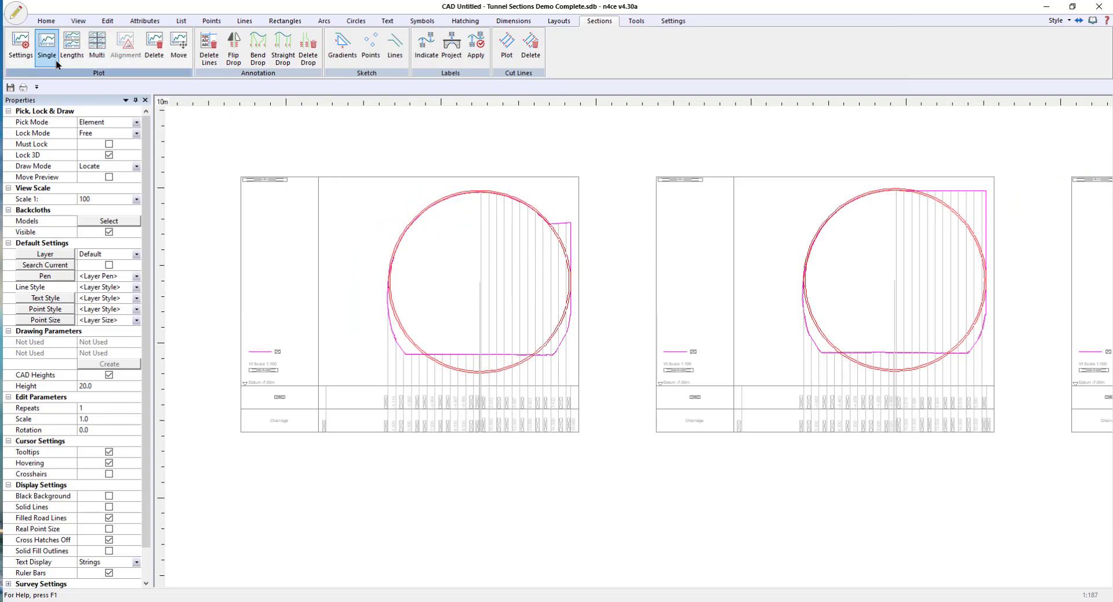
- Export the drawing as TunnelSections.dwg in AutoCAD format and open it in DWG TrueView
{"action": "left_click", "coordinate": [50, 22]}
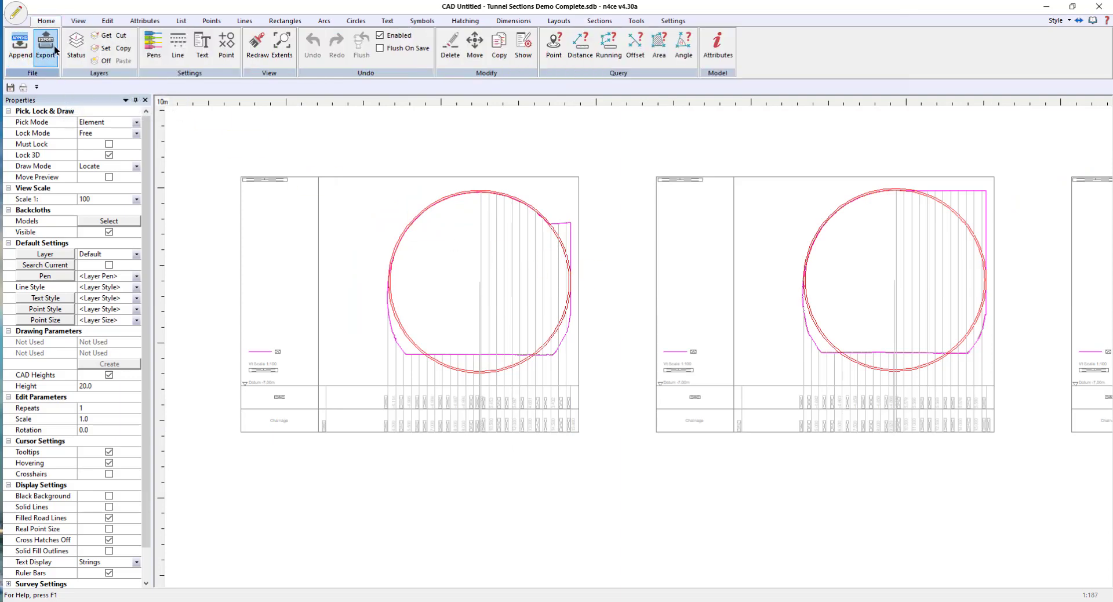
{"action": "left_click", "coordinate": [46, 46]}
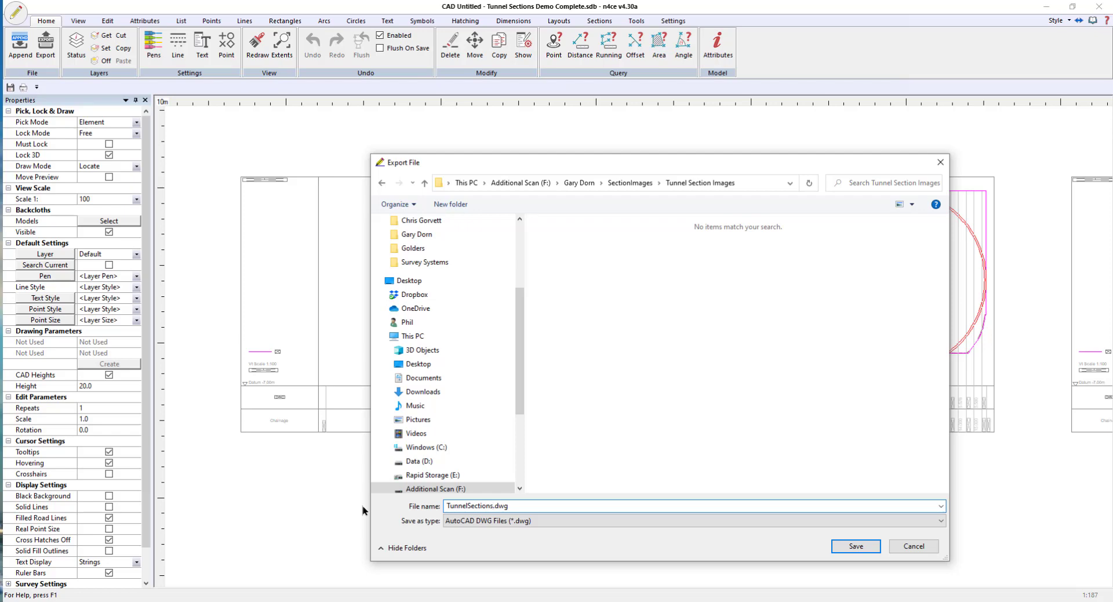
{"action": "key", "text": "Return"}
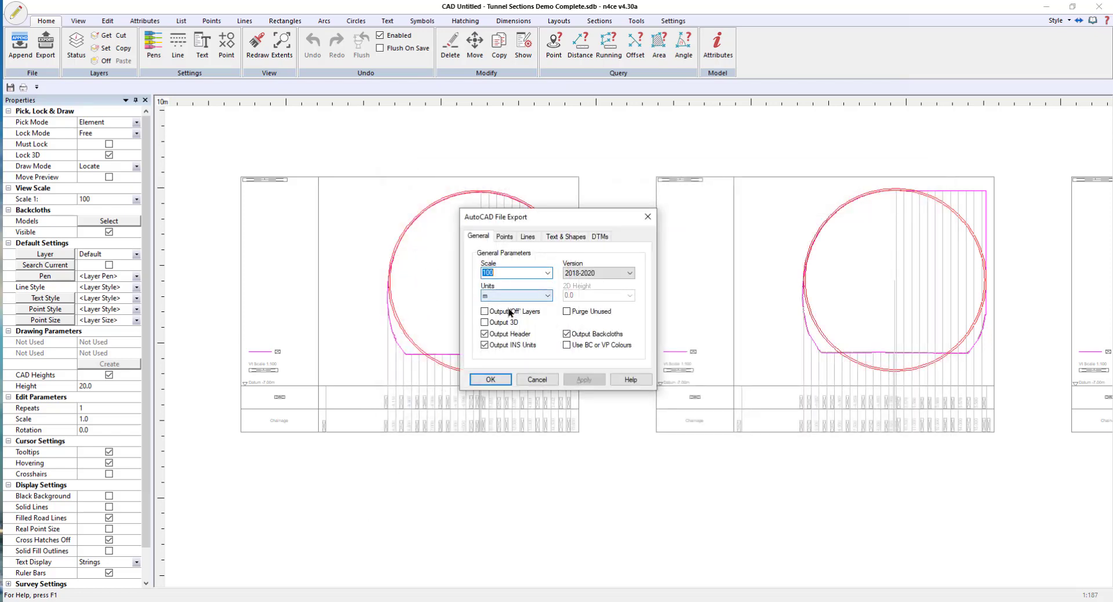
{"action": "left_click", "coordinate": [499, 377]}
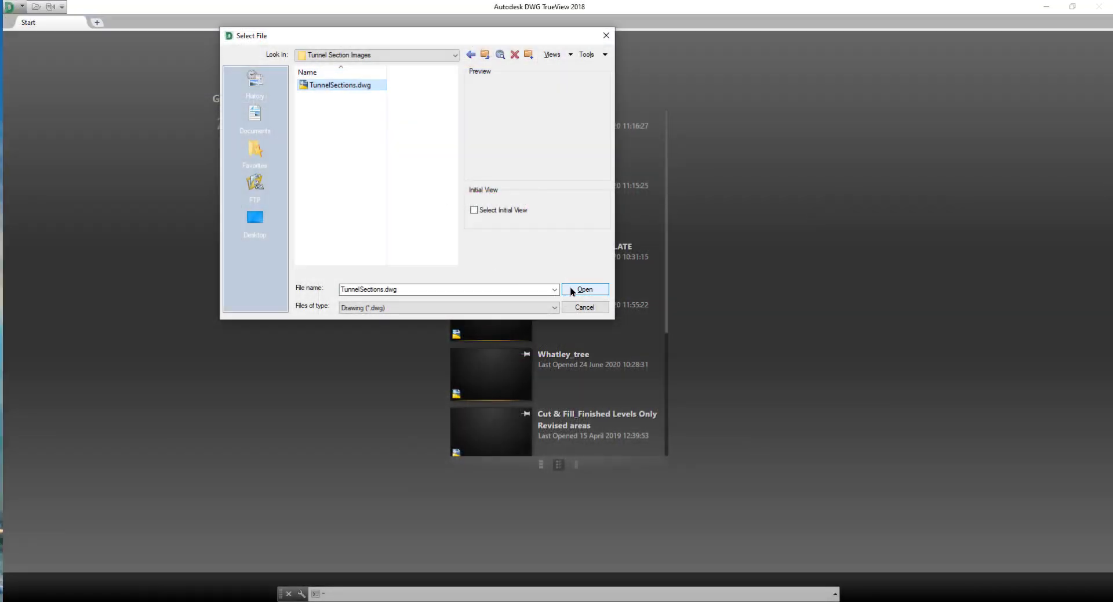
{"action": "left_click", "coordinate": [585, 289]}
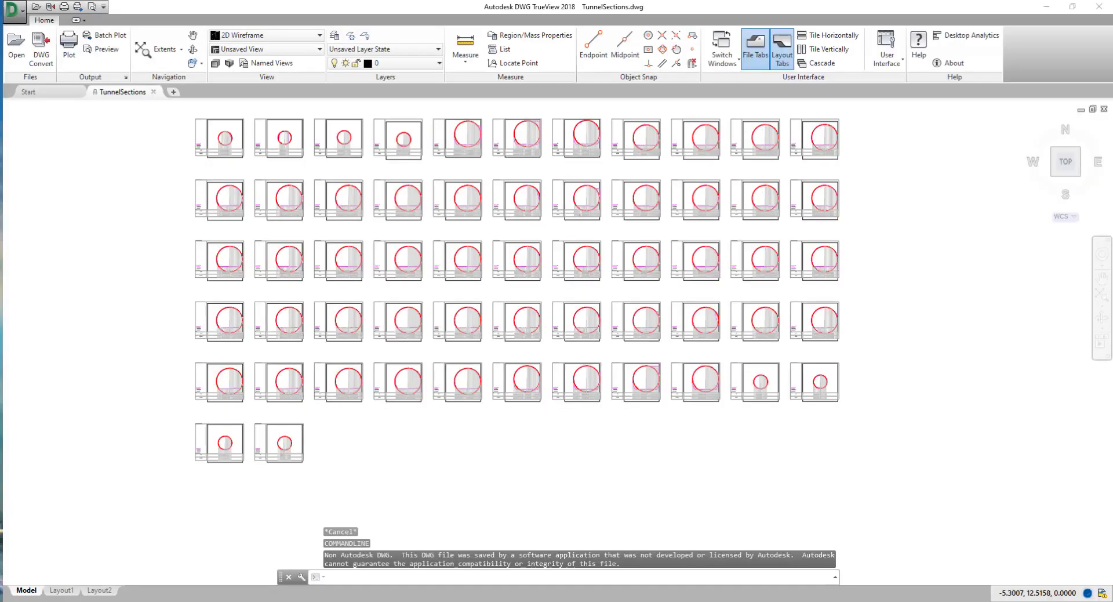